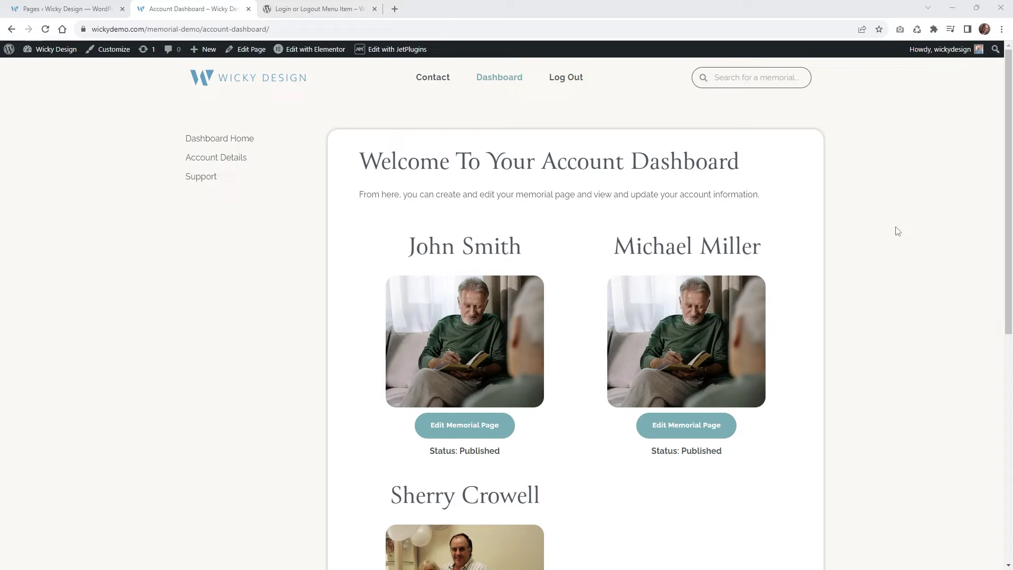
Compare the wordpress.org Login or Logout Menu Item page with the site's live Log Out link
click(317, 9)
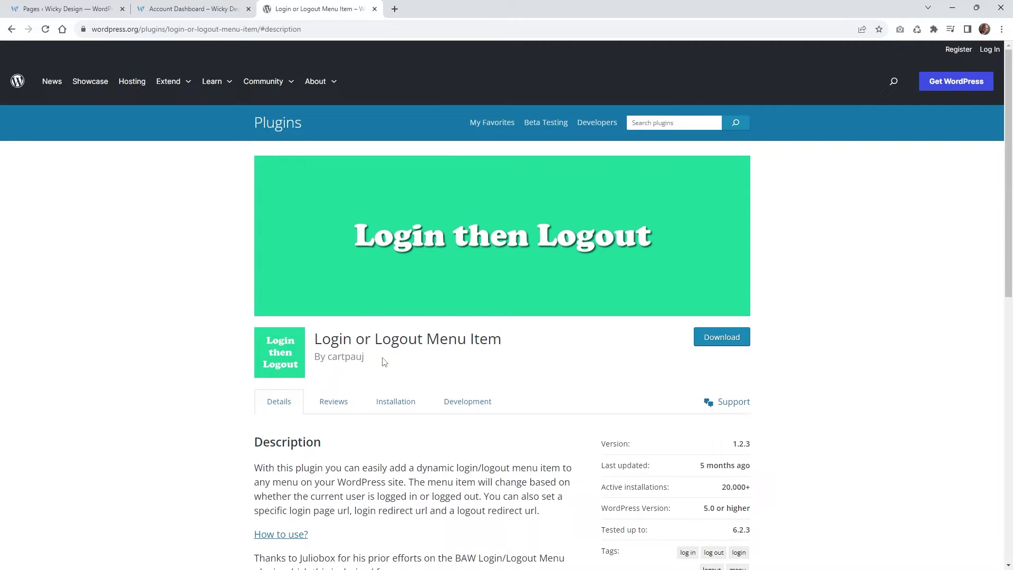
scroll(211, 384, down, 1)
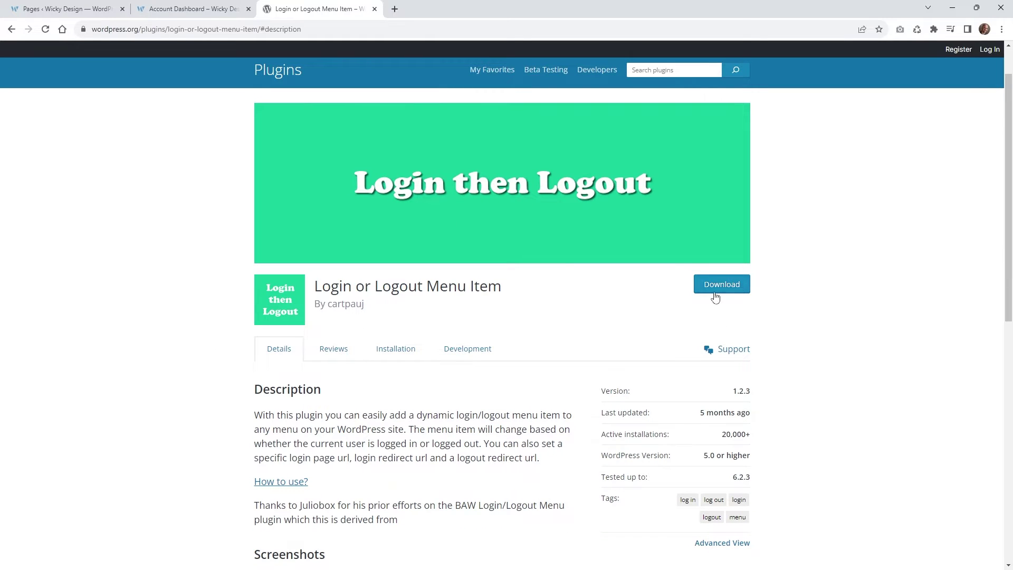
scroll(357, 381, up, 1)
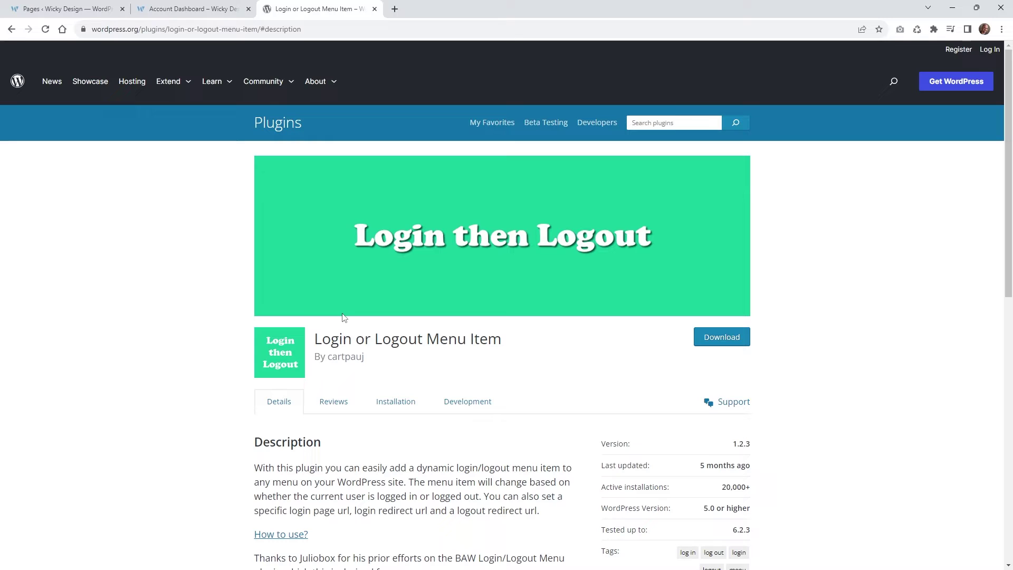
click(209, 9)
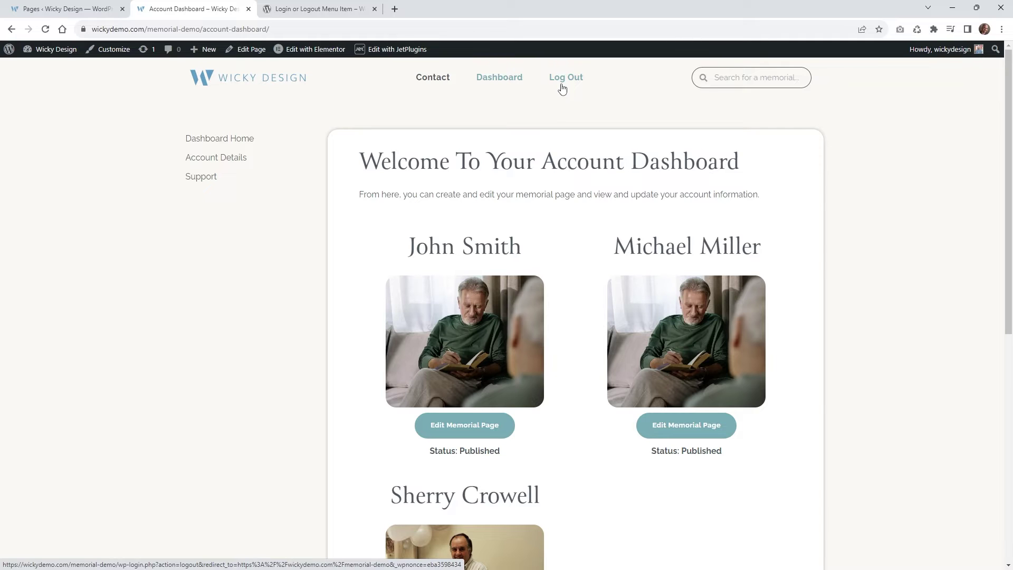
click(320, 9)
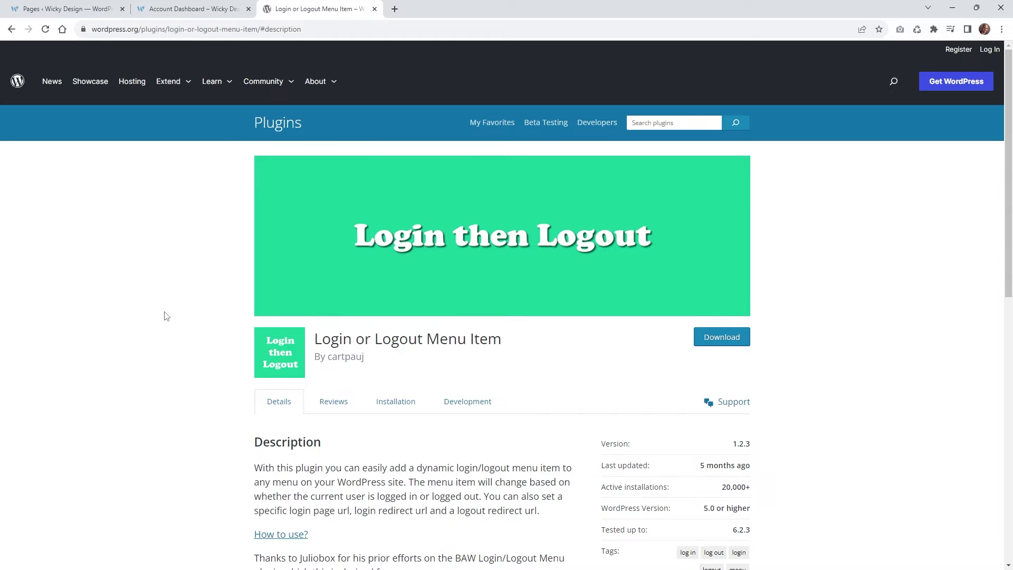
Open the Login or Logout plugin settings under the admin Settings menu
click(66, 9)
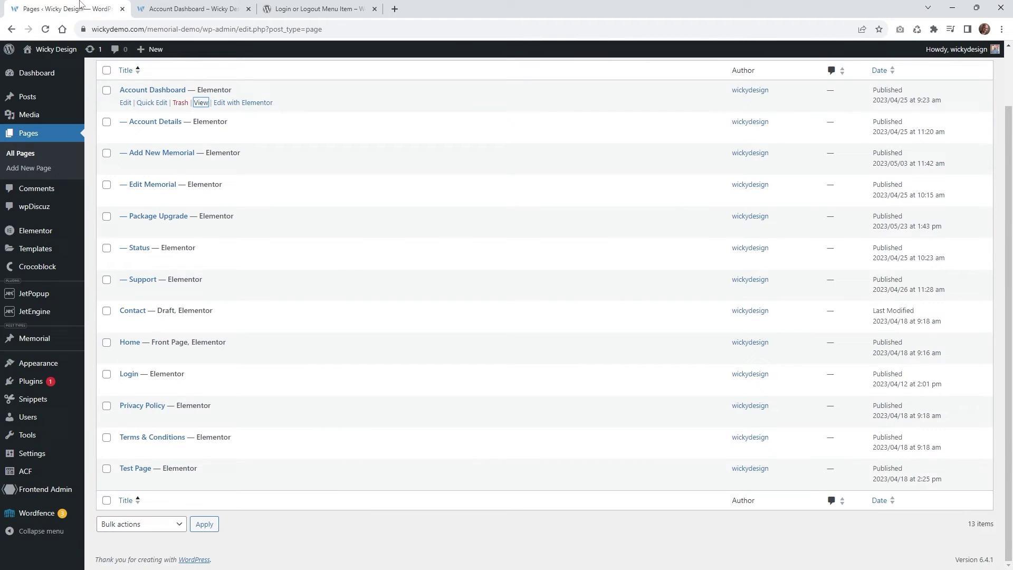
mouse_move(31, 404)
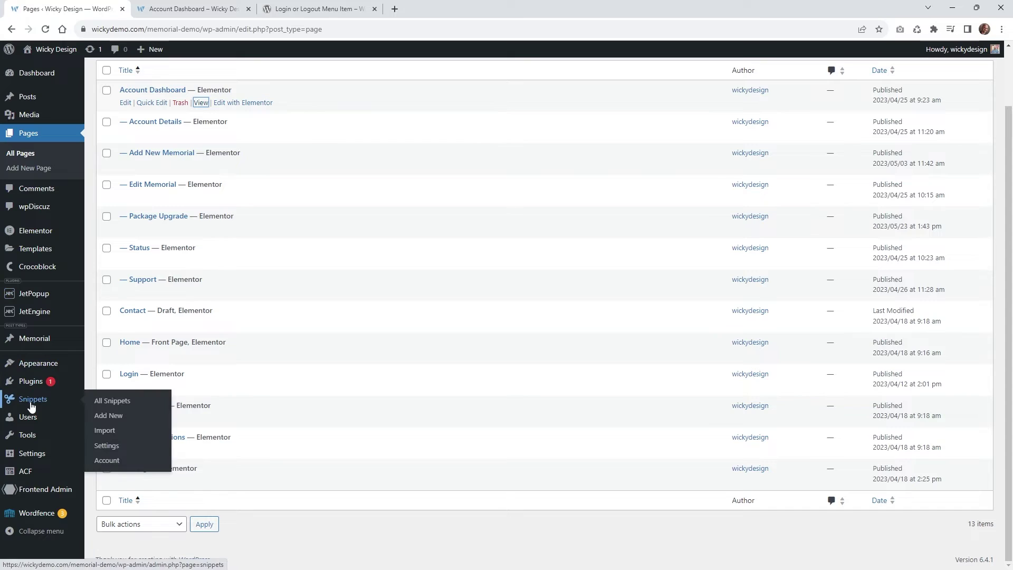
mouse_move(31, 453)
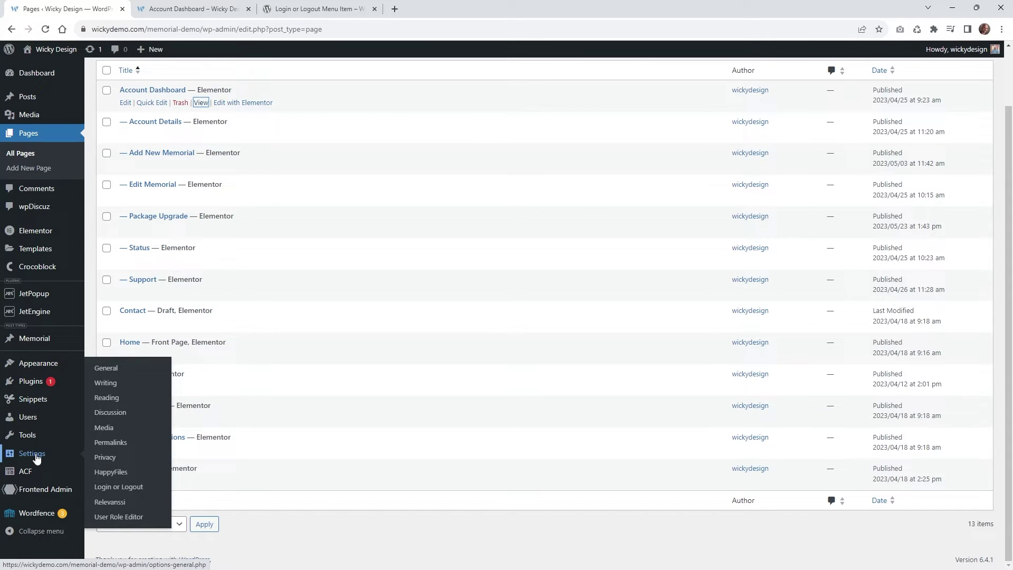
click(116, 487)
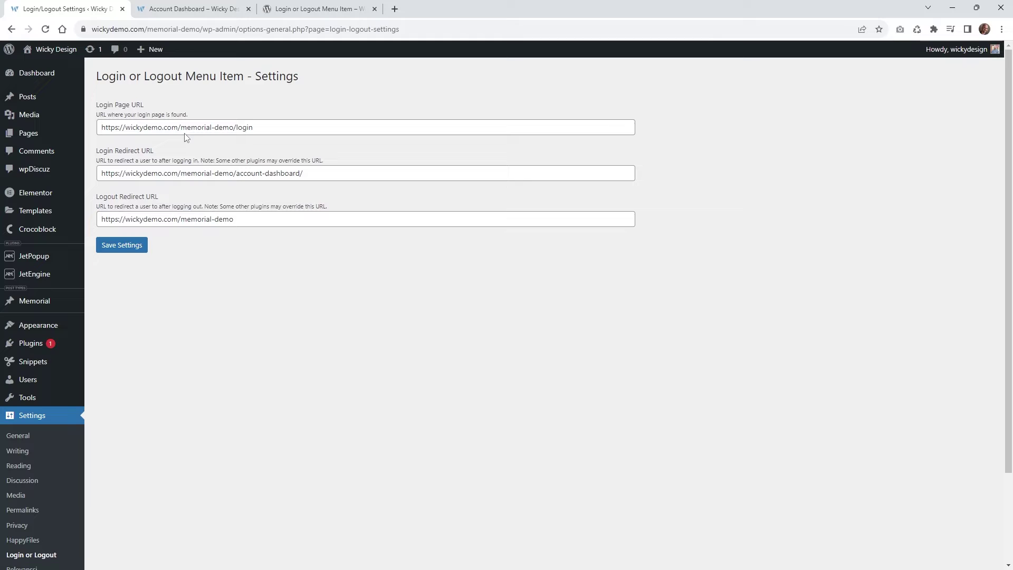
Review the login page, account-dashboard login redirect and memorial-demo logout redirect URLs
mouse_move(63, 217)
click(211, 127)
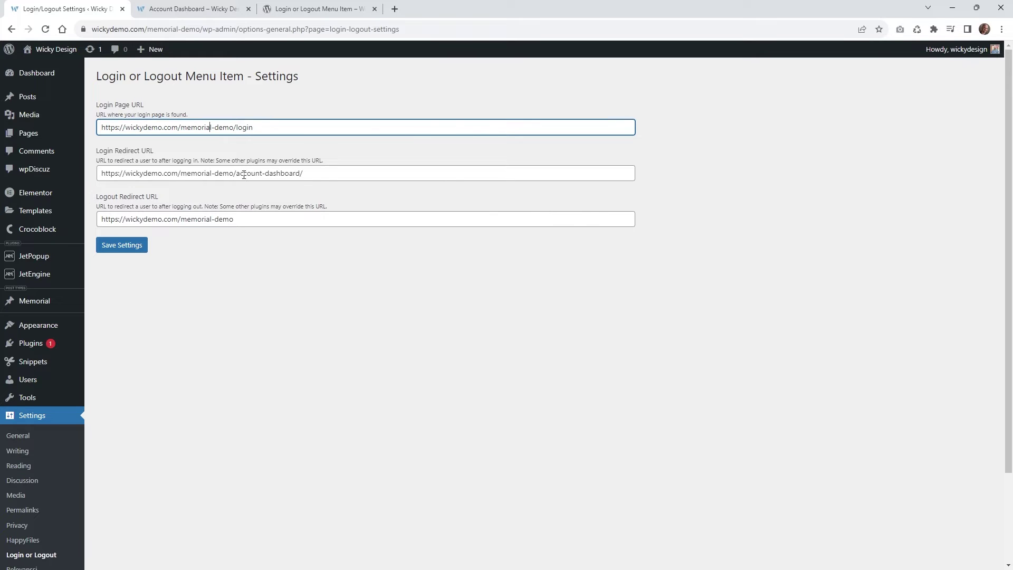
drag(240, 173, 289, 173)
click(193, 9)
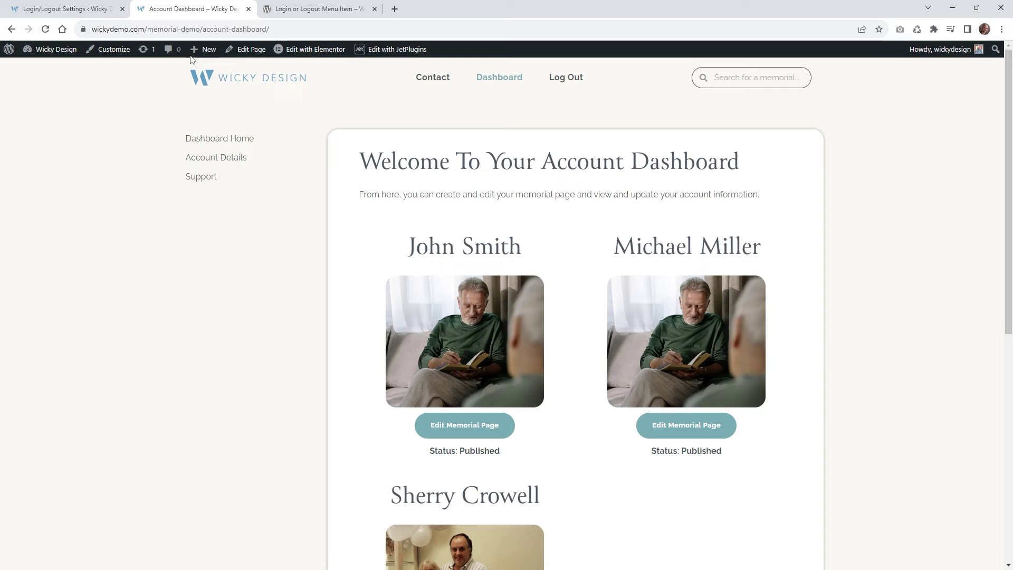
click(94, 7)
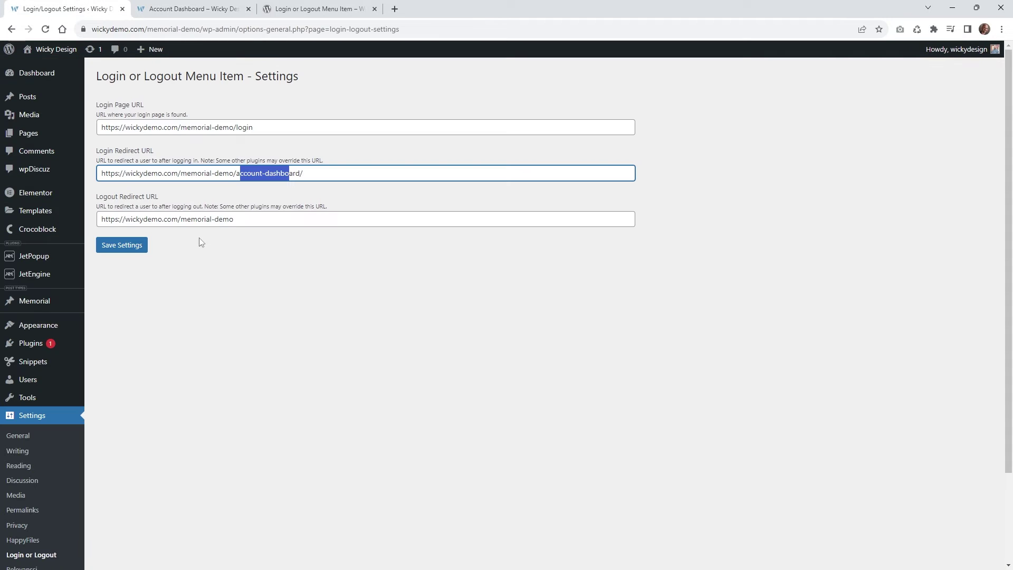
click(197, 219)
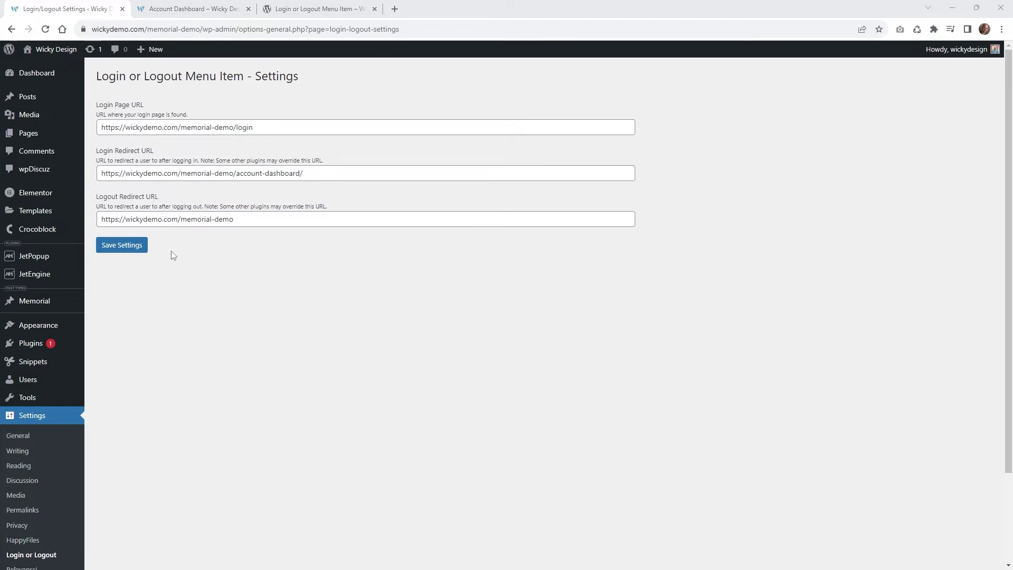
In Appearance > Menus, expand Login/Logout and try the Log In, Log Out and Log In|Log Out options
mouse_move(70, 328)
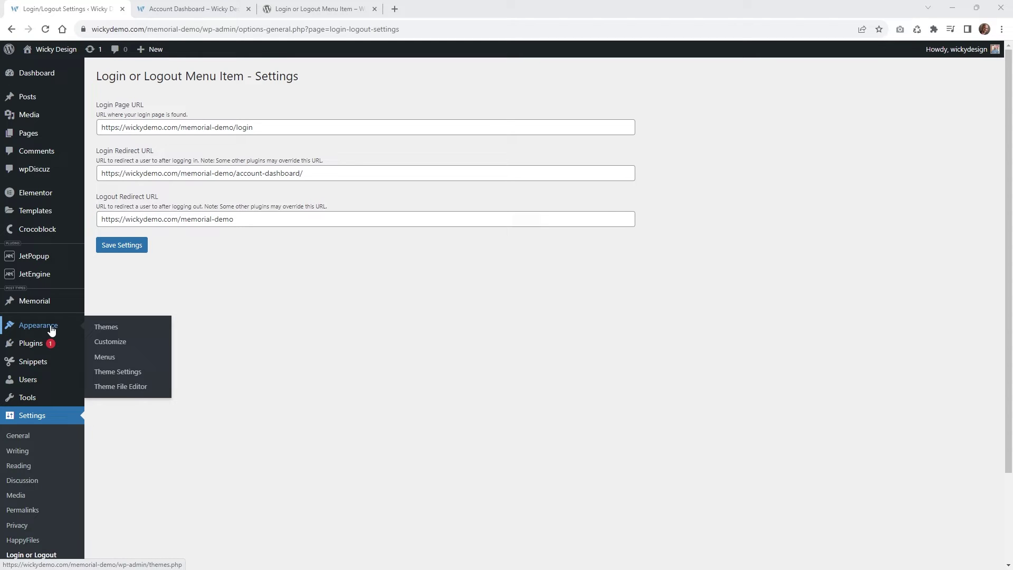
click(131, 364)
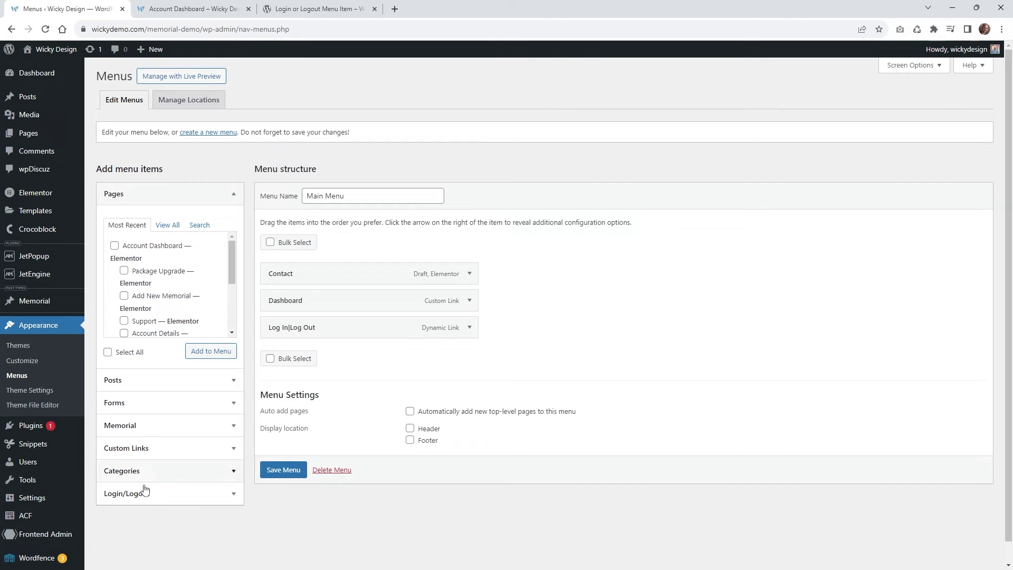
click(126, 493)
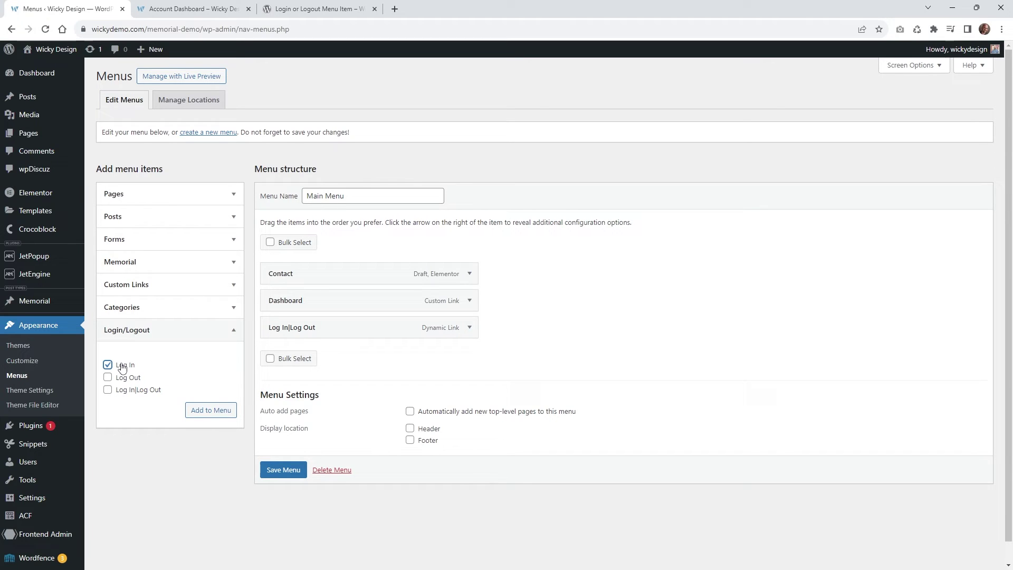
click(123, 368)
click(128, 390)
click(134, 395)
Add the Log In|Log Out item to Main Menu and check its #lolmiloginout# URL
drag(123, 390, 117, 400)
click(108, 390)
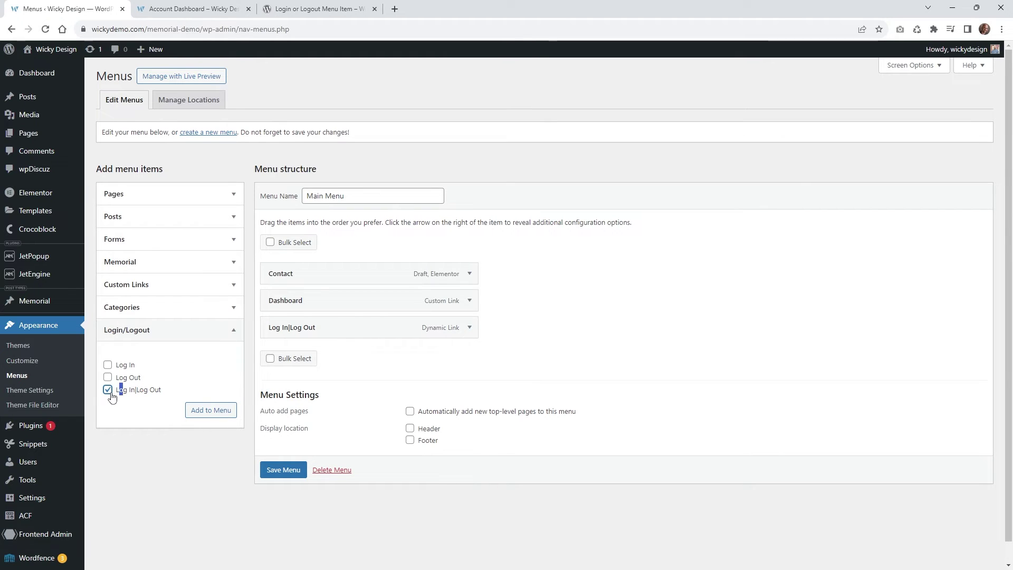
click(221, 413)
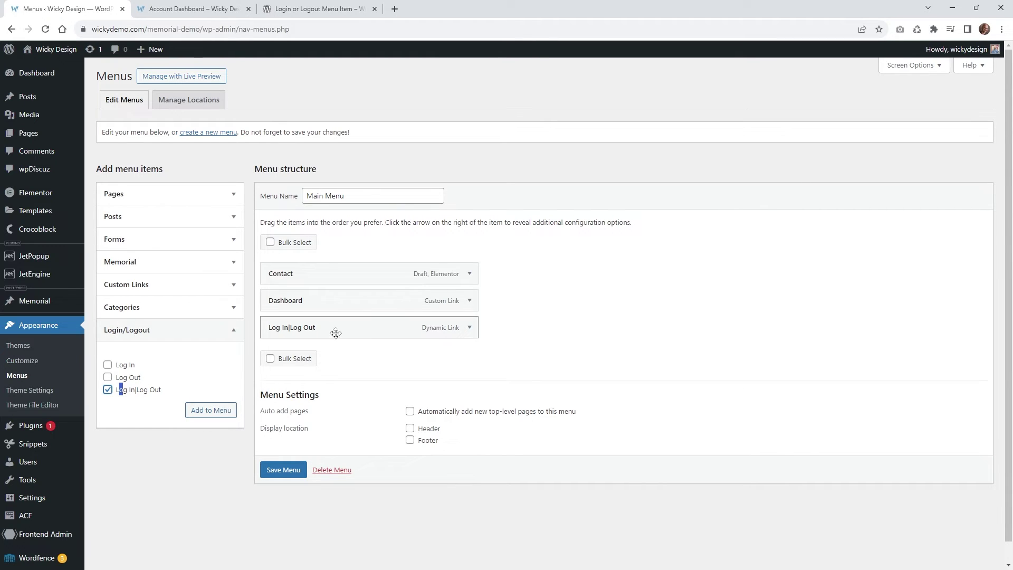
click(469, 328)
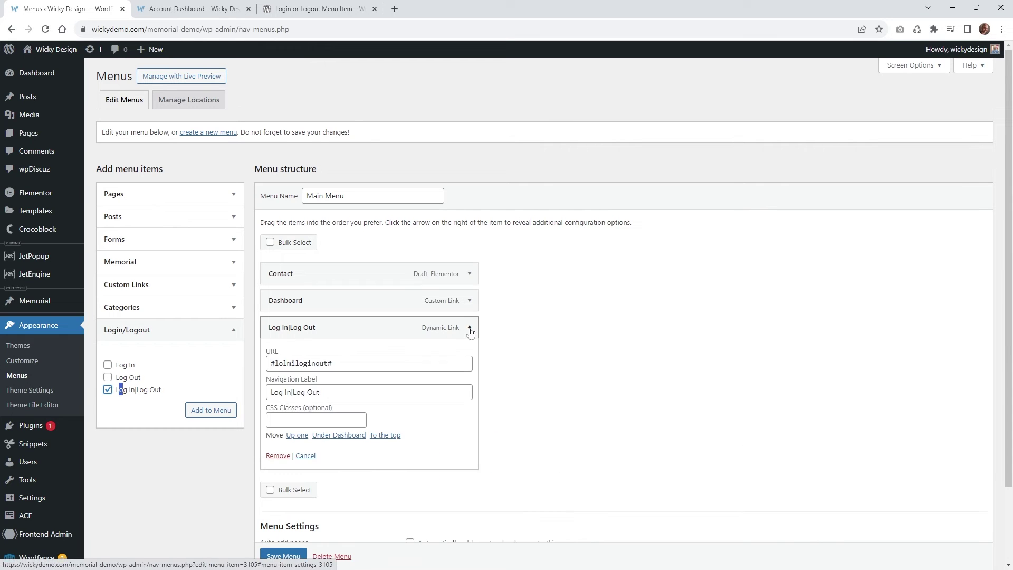
click(317, 362)
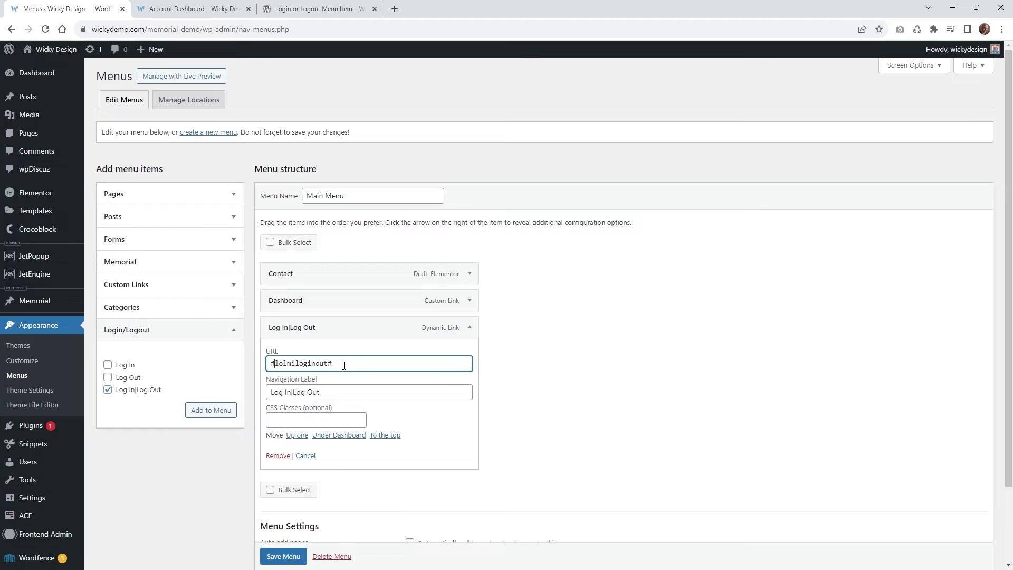
drag(344, 363, 266, 369)
Change the item's navigation label to 'Log In|Log Out Now', save, and reload the Account Dashboard
click(280, 392)
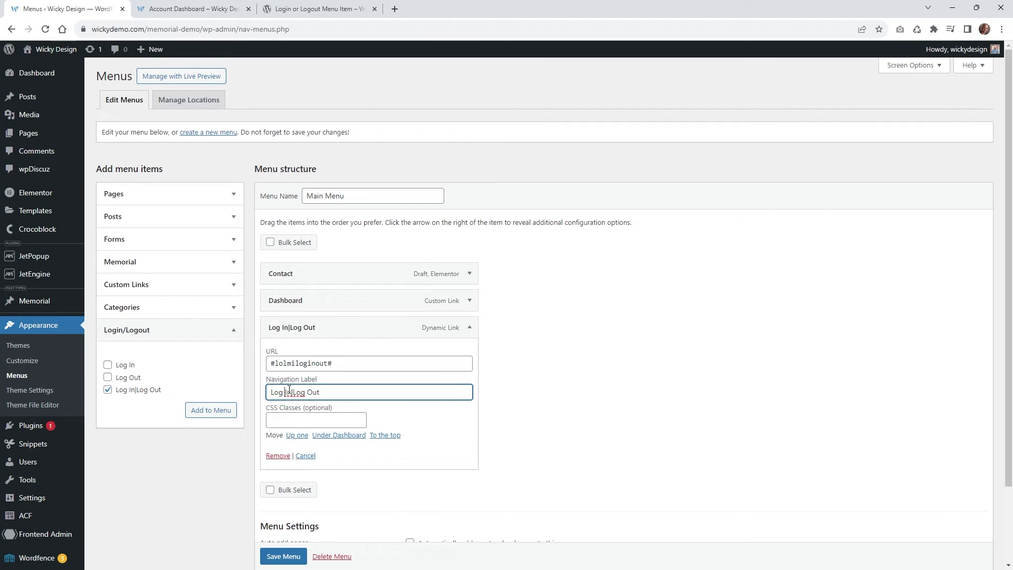
click(227, 9)
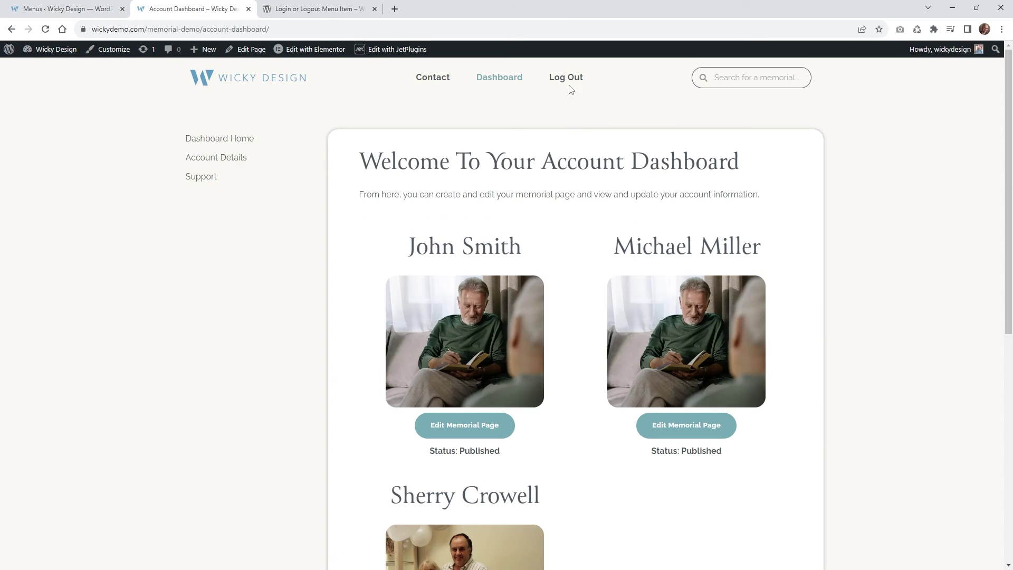
click(66, 9)
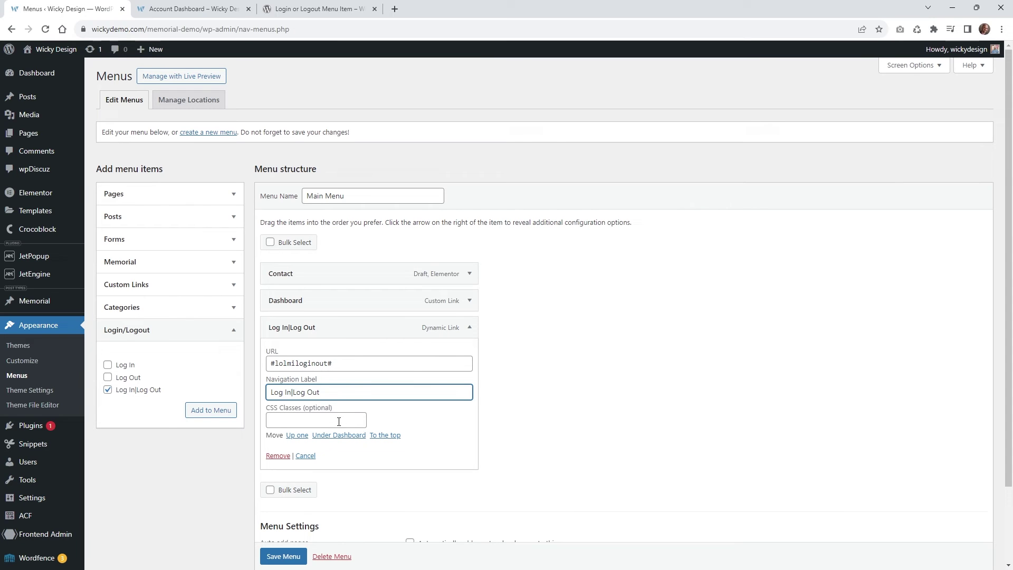
text(Now)
click(280, 562)
click(192, 9)
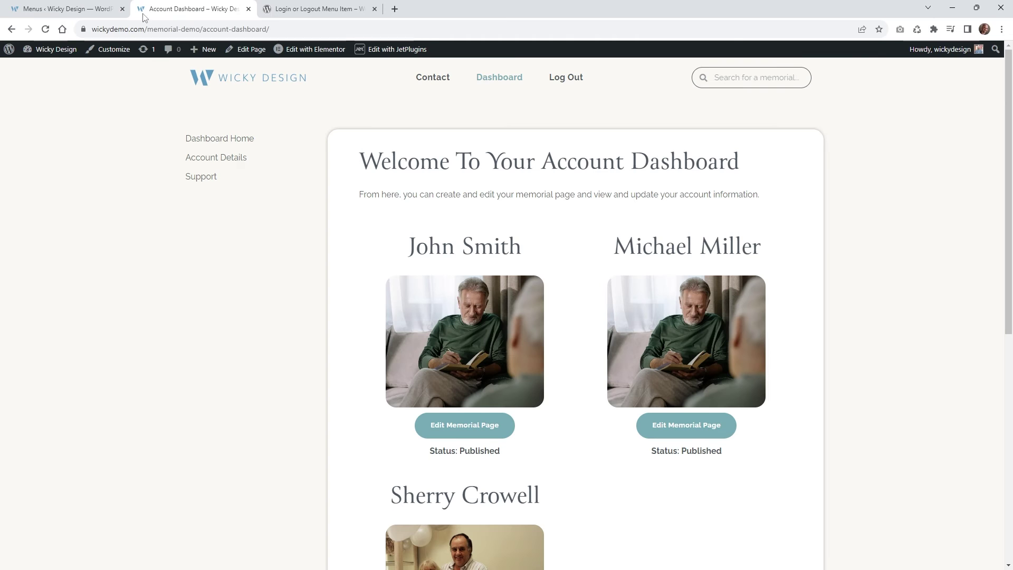
click(45, 29)
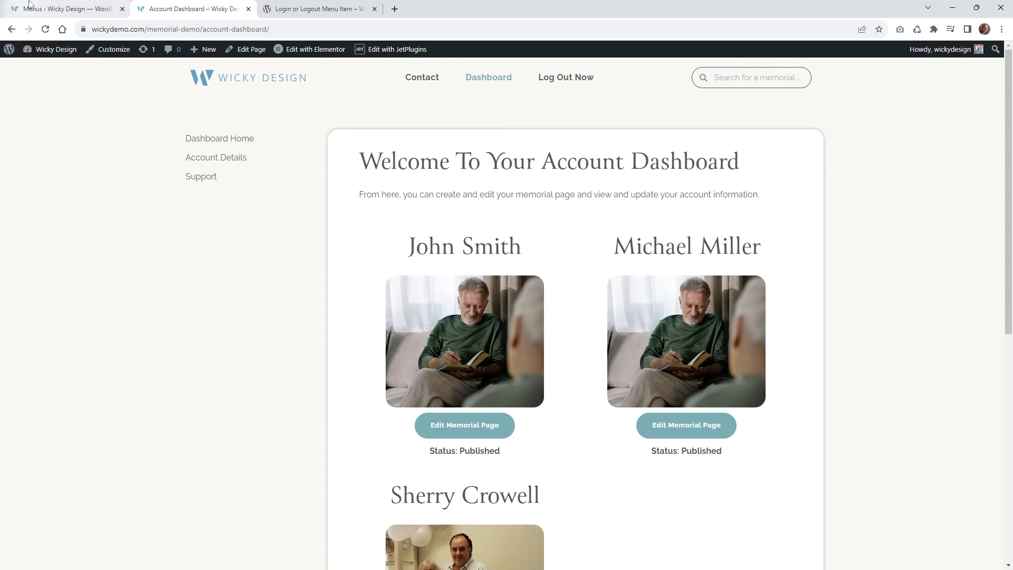
click(63, 9)
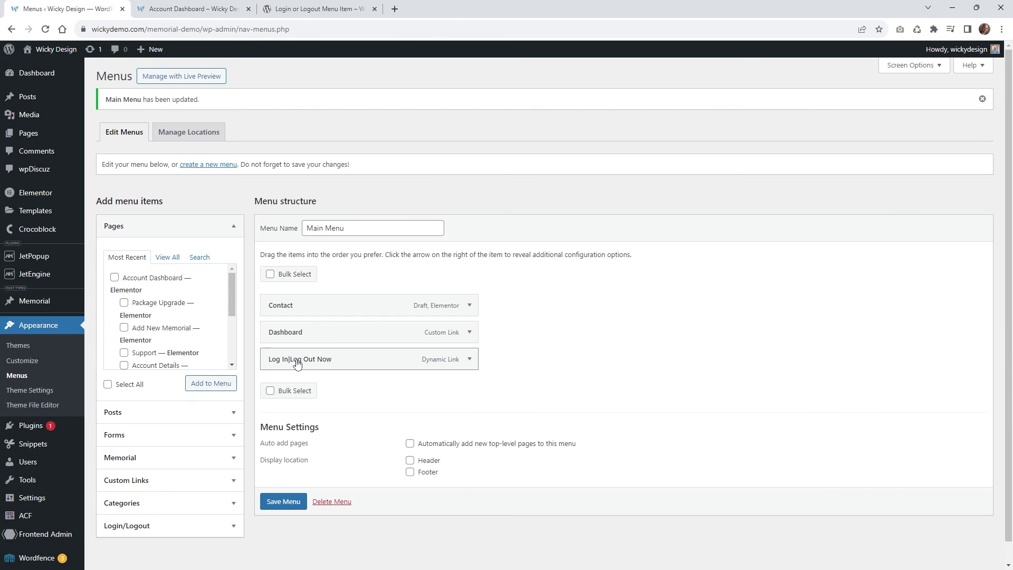
Remove 'Now' from the label, save the menu, and view the logged-out home page
click(469, 359)
double_click(326, 422)
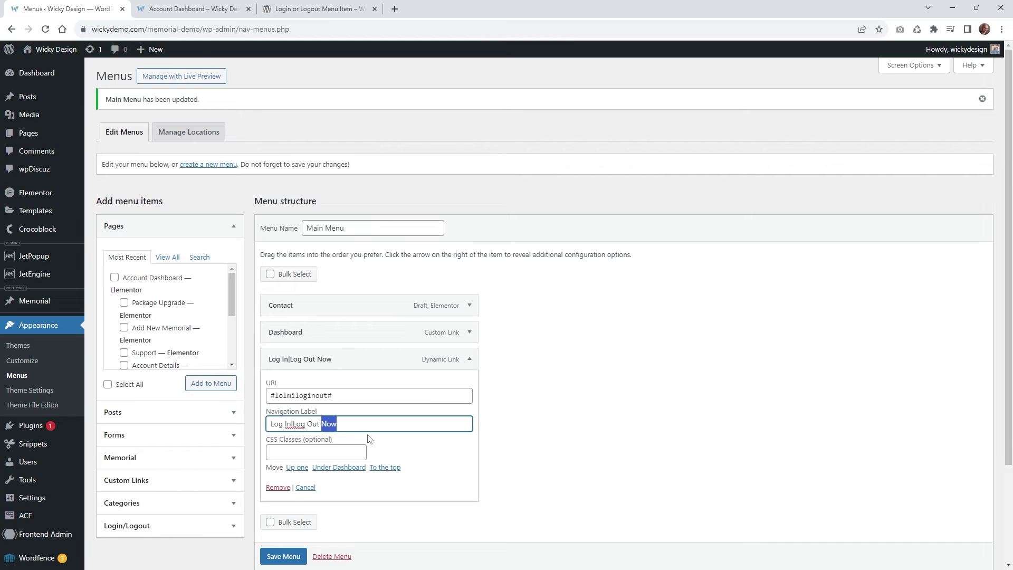
key(BackSpace)
click(283, 556)
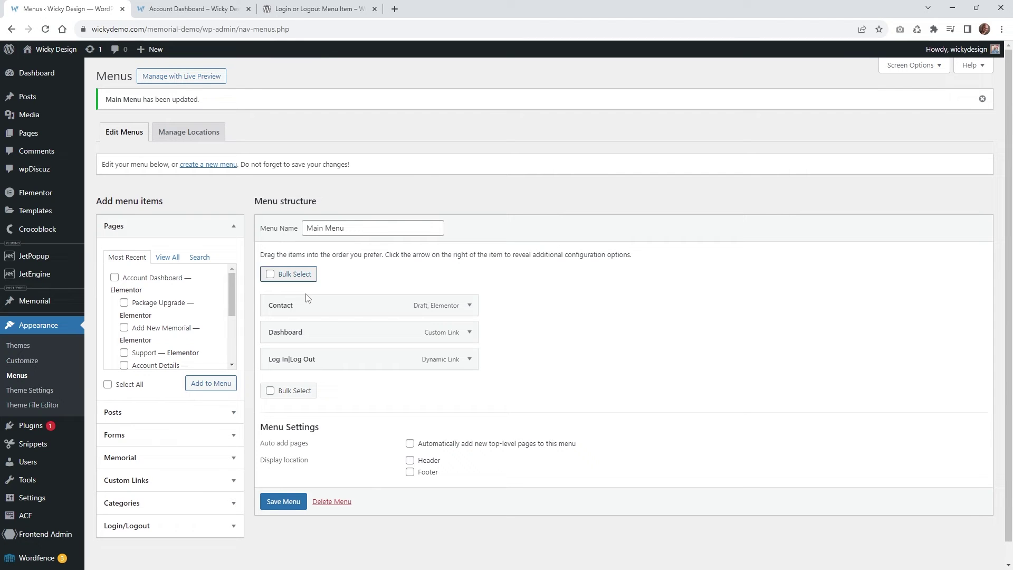
key(alt+Tab)
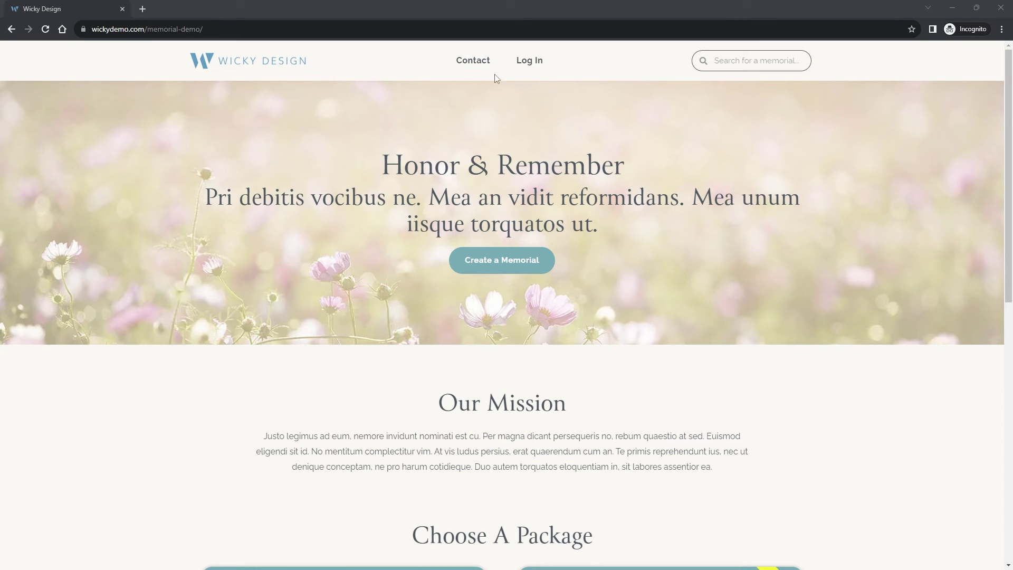
Open the Log In page from the site header and sign in with the account username and password
click(541, 72)
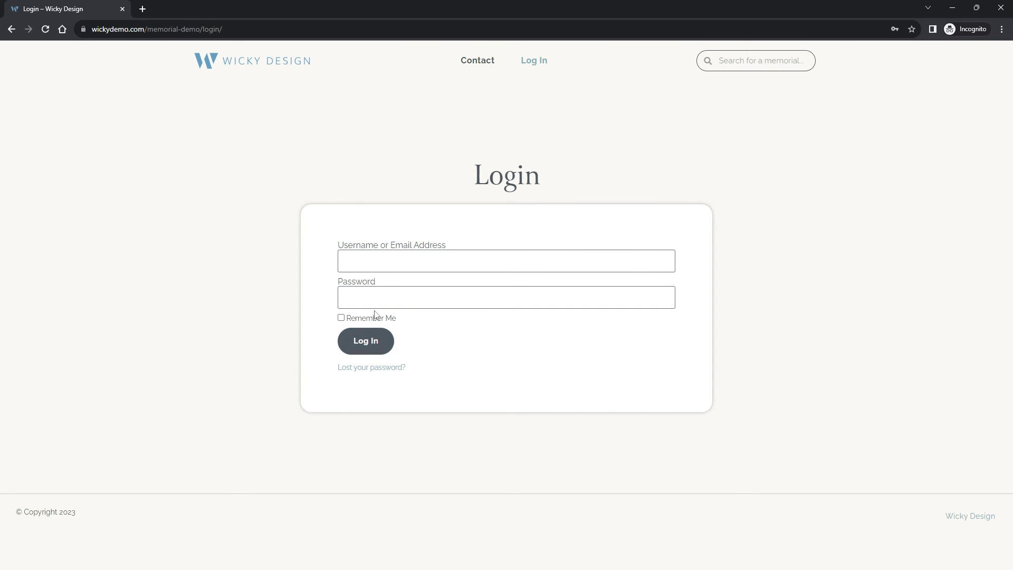
click(386, 260)
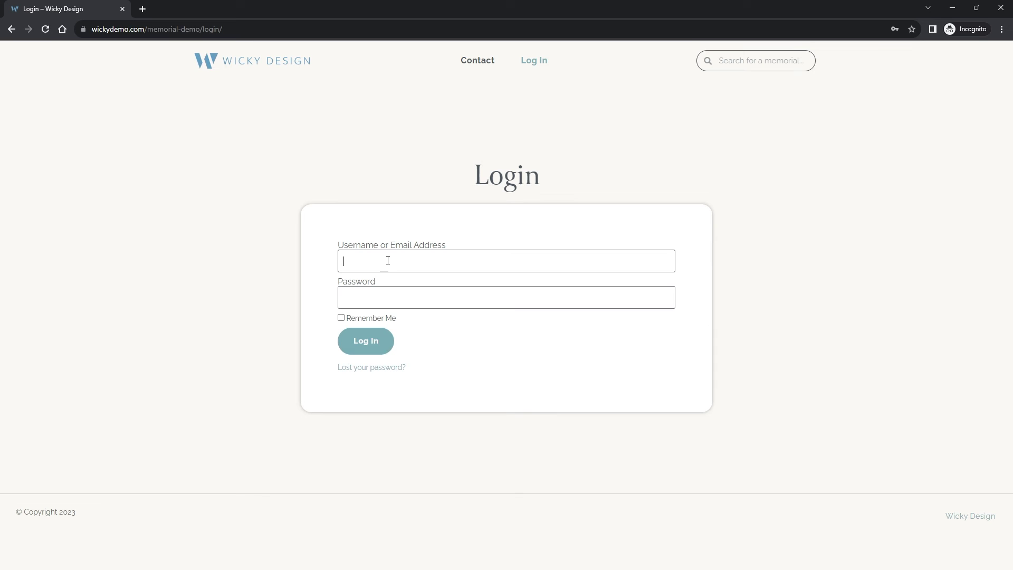
text(wickydesign)
key(Tab)
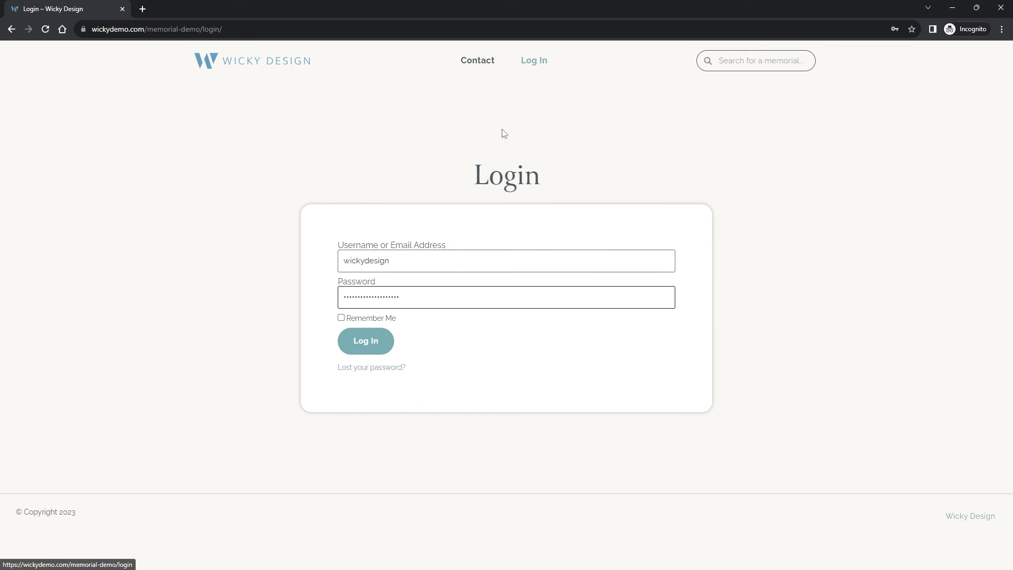
click(382, 344)
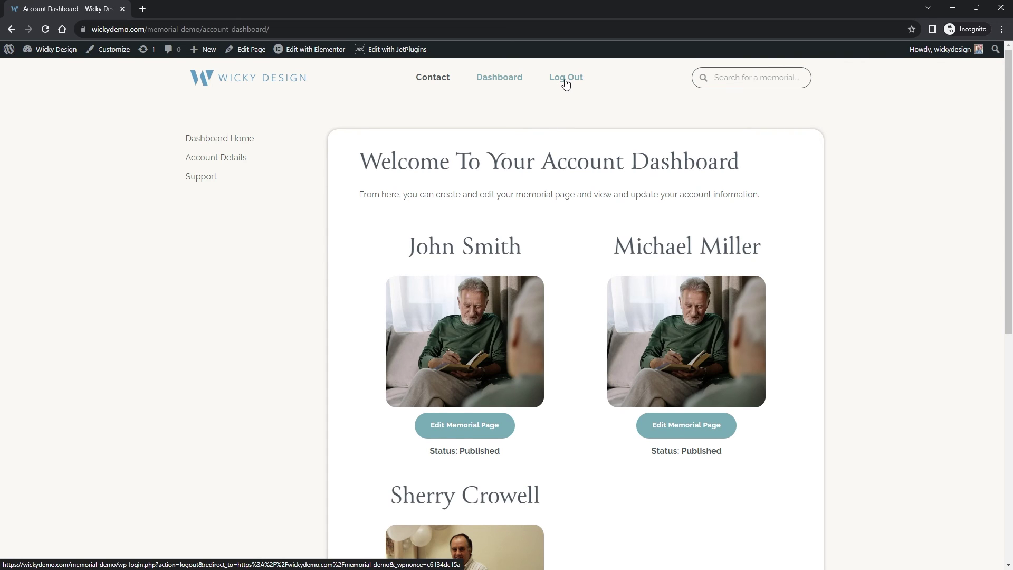
Log out using the Log Out link in the Account Dashboard header menu
click(566, 79)
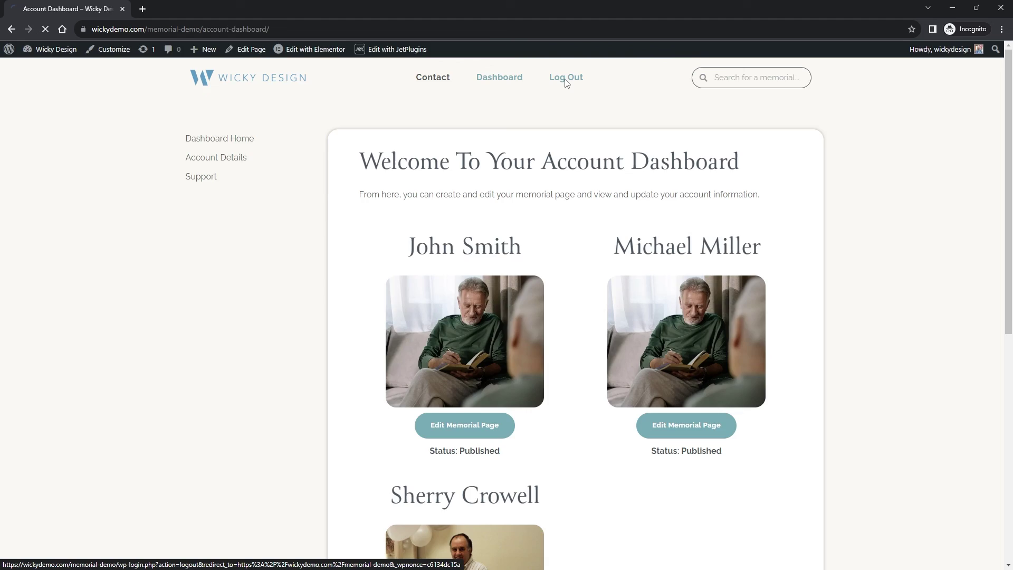